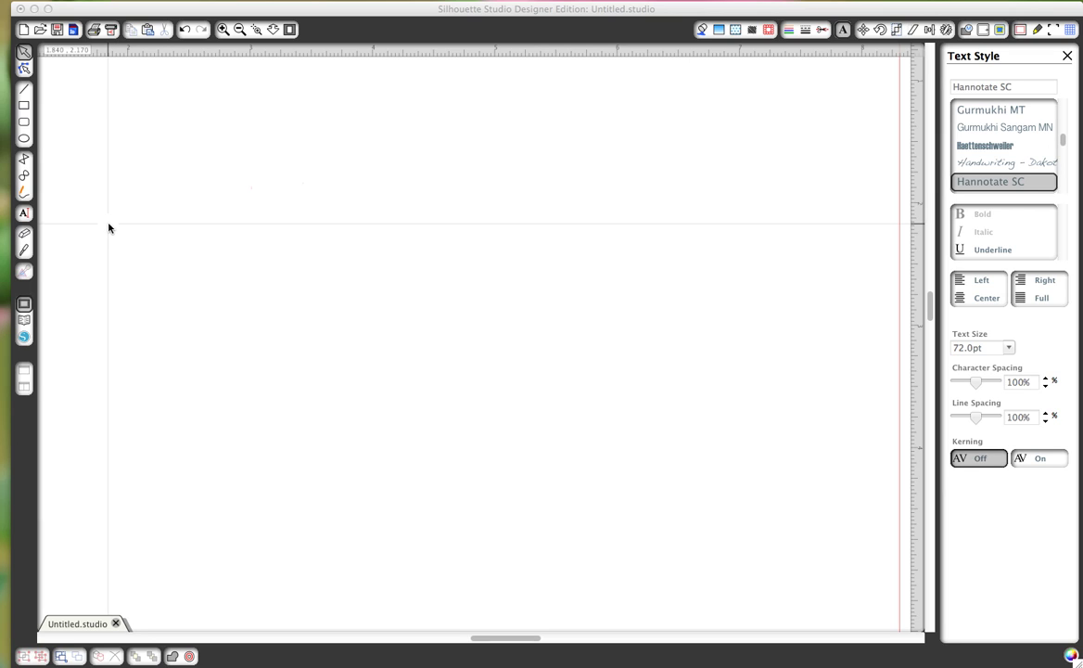
# - Type the word 'hope' in Hannotate SC near the top left of the page
pyautogui.click(24, 215)
pyautogui.click(25, 217)
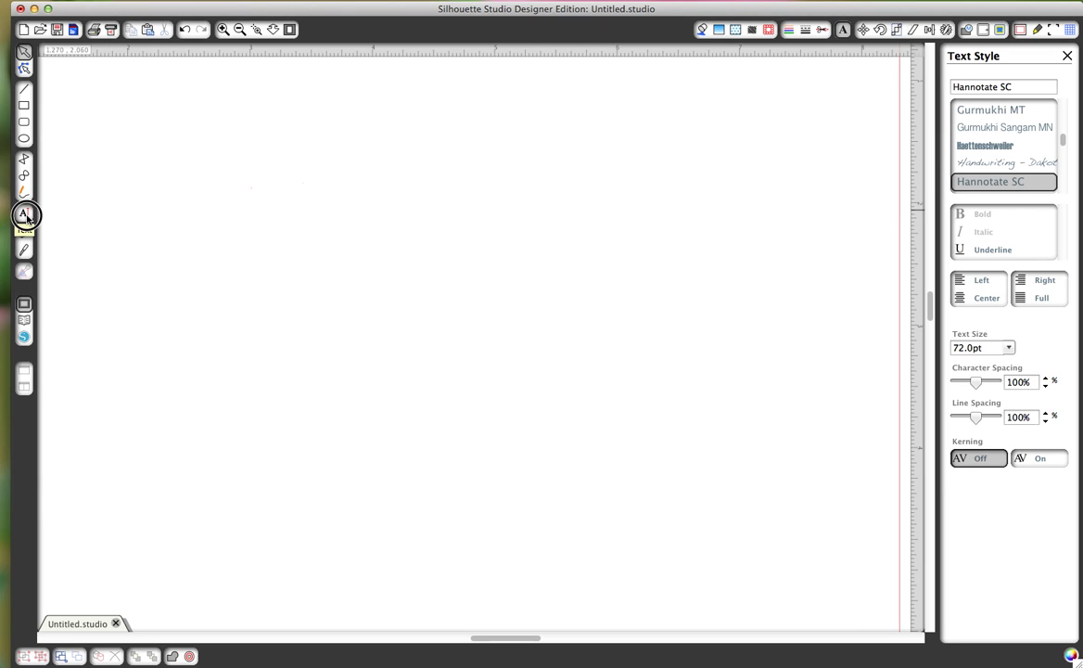
pyautogui.click(165, 224)
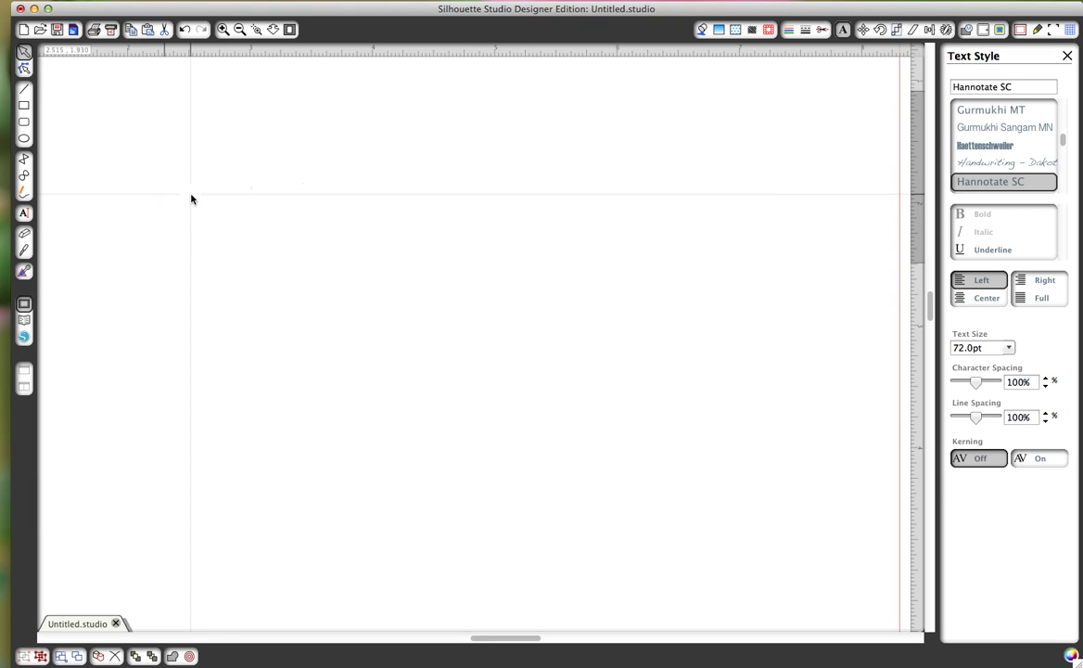
pyautogui.write('h')
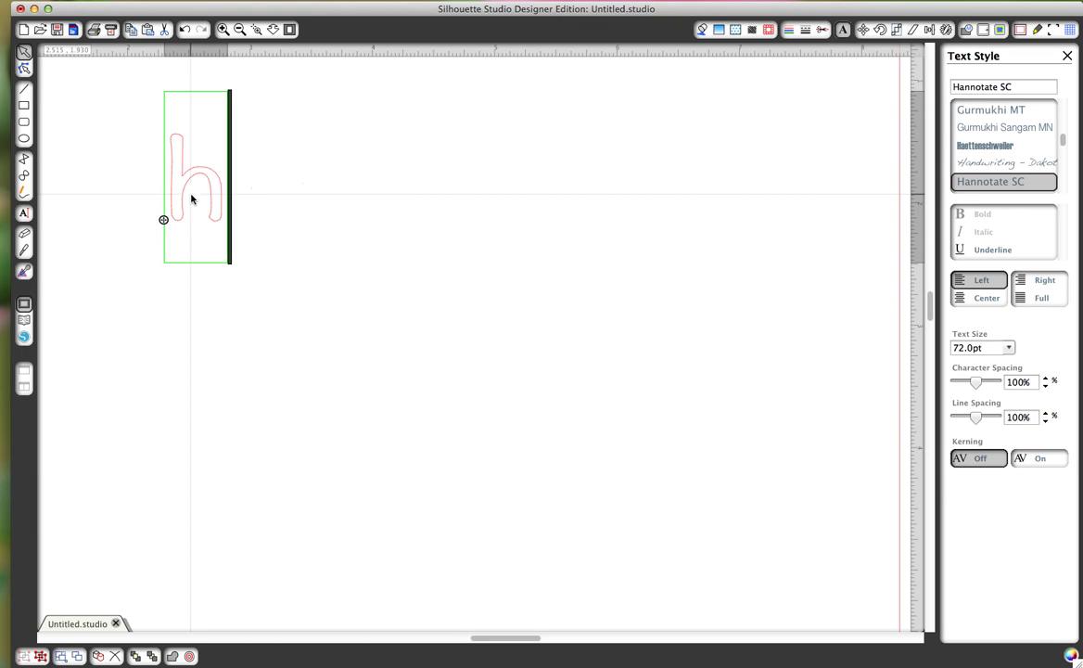
pyautogui.write('op')
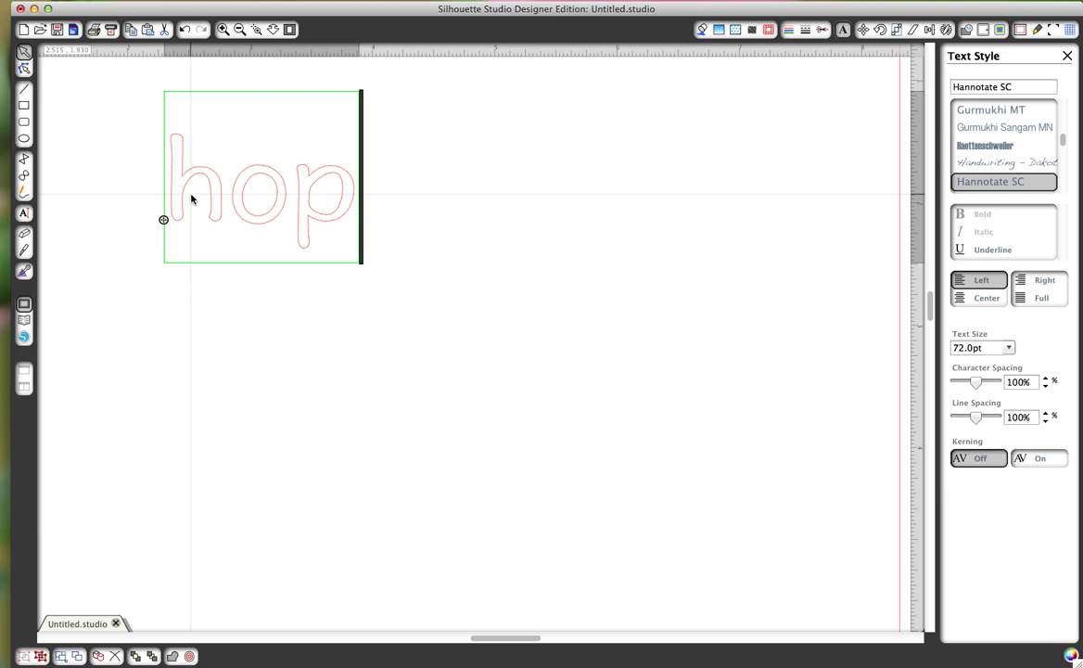
pyautogui.write('e')
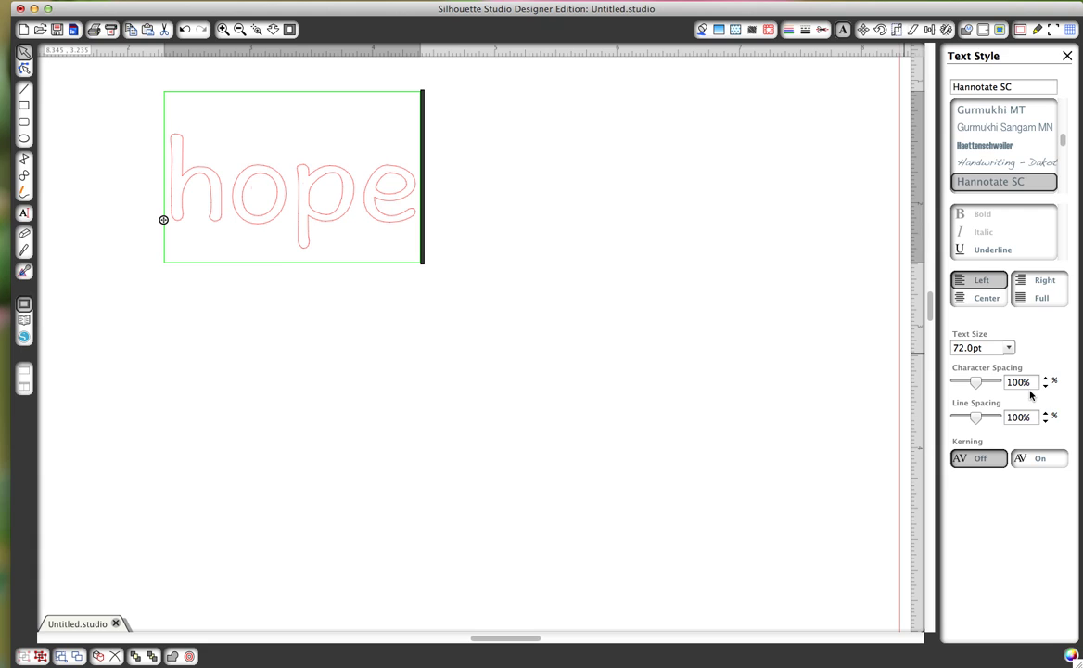
# - Set the character spacing of 'hope' to 90%, then reselect the whole text object
pyautogui.moveTo(174, 194); pyautogui.dragTo(407, 208)
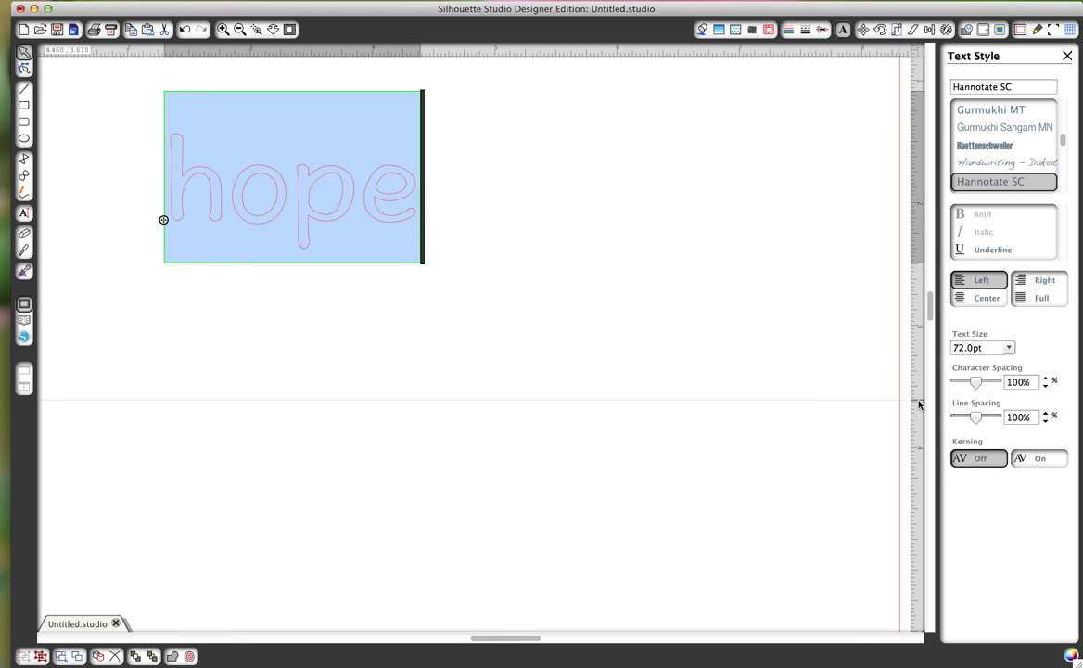
pyautogui.click(1022, 382)
pyautogui.doubleClick(1022, 383)
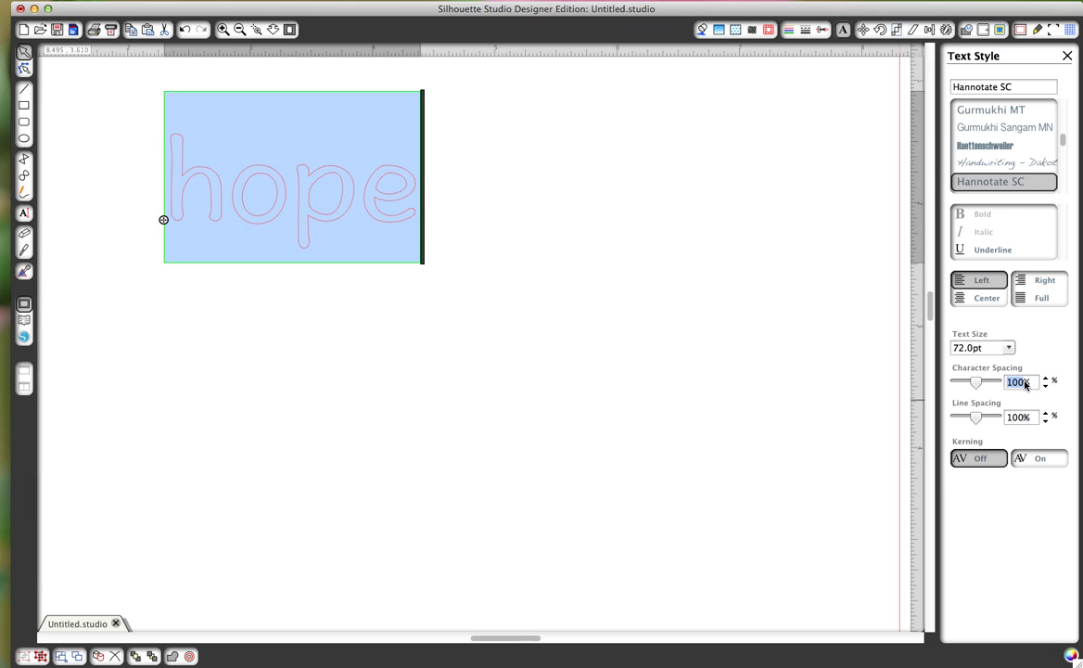
pyautogui.write('90')
pyautogui.press('Return')
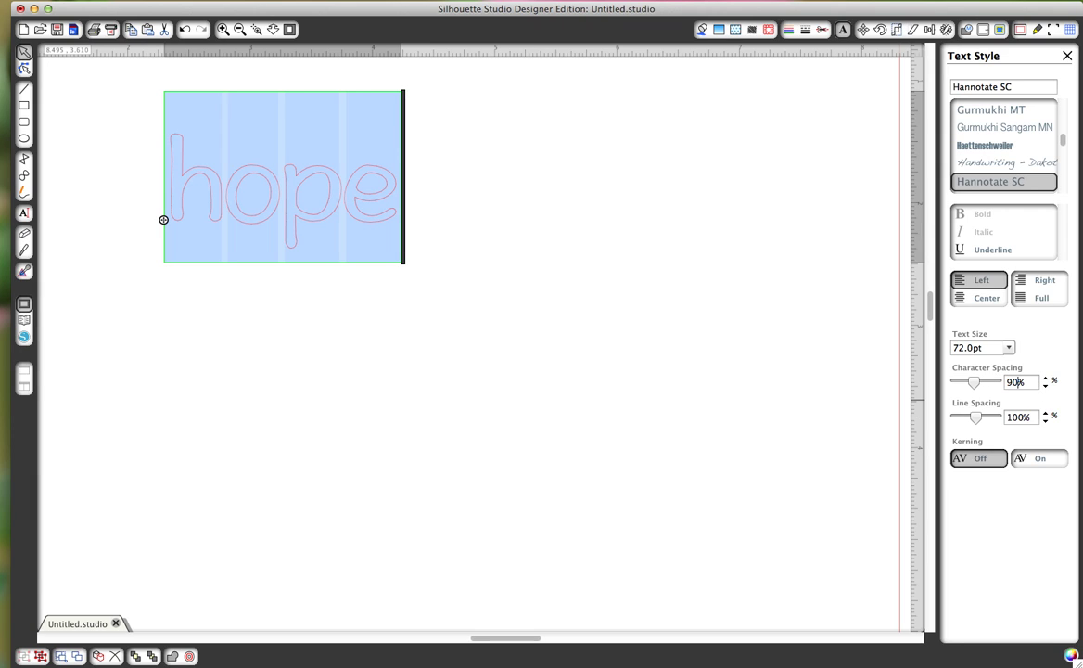
pyautogui.click(711, 397)
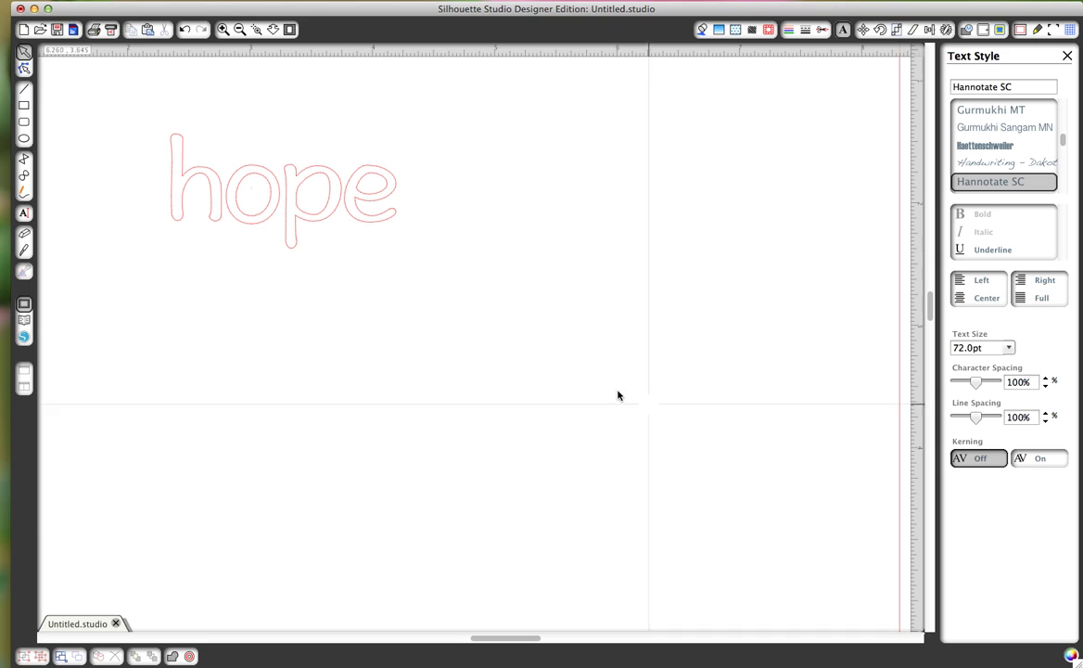
pyautogui.click(367, 216)
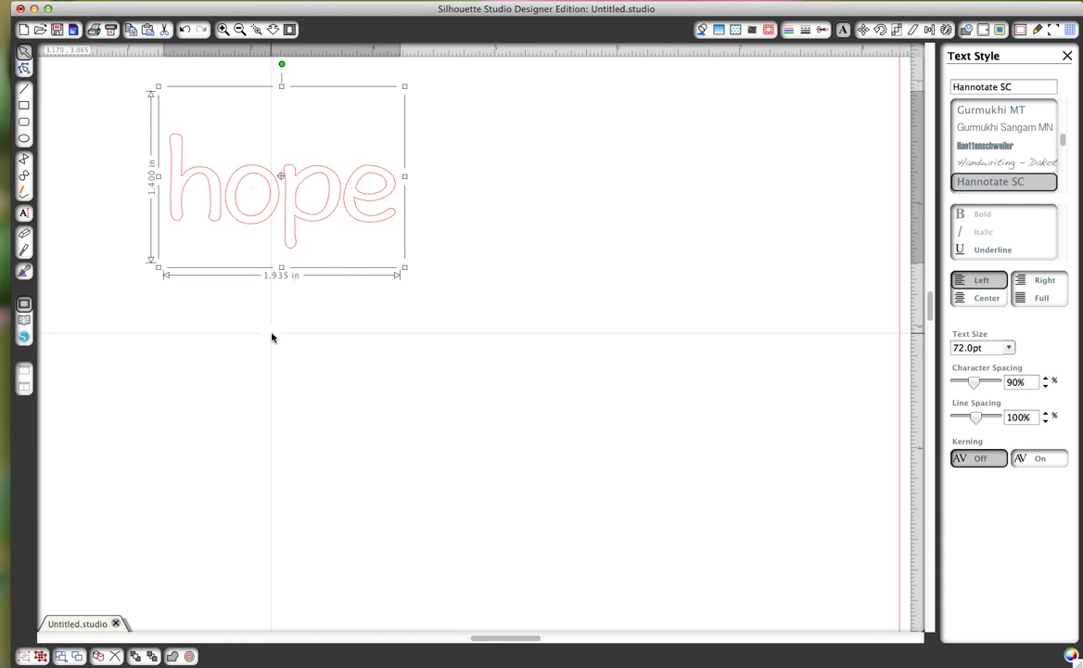
# - Choose the Eraser tool with the 0.075 in small round eraser
pyautogui.click(23, 234)
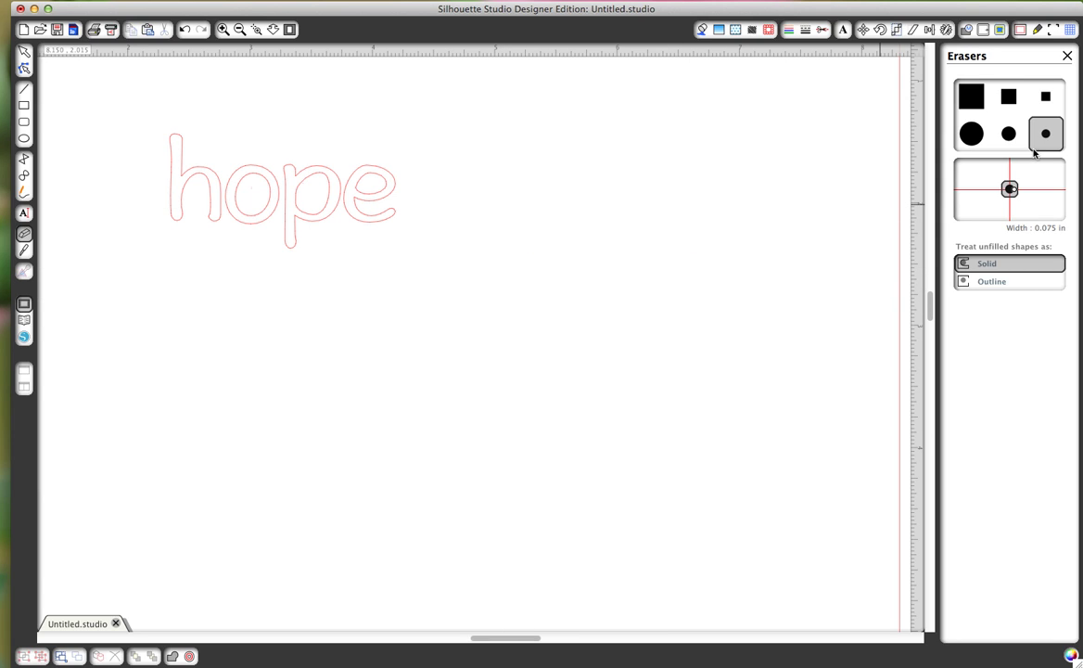
pyautogui.click(970, 96)
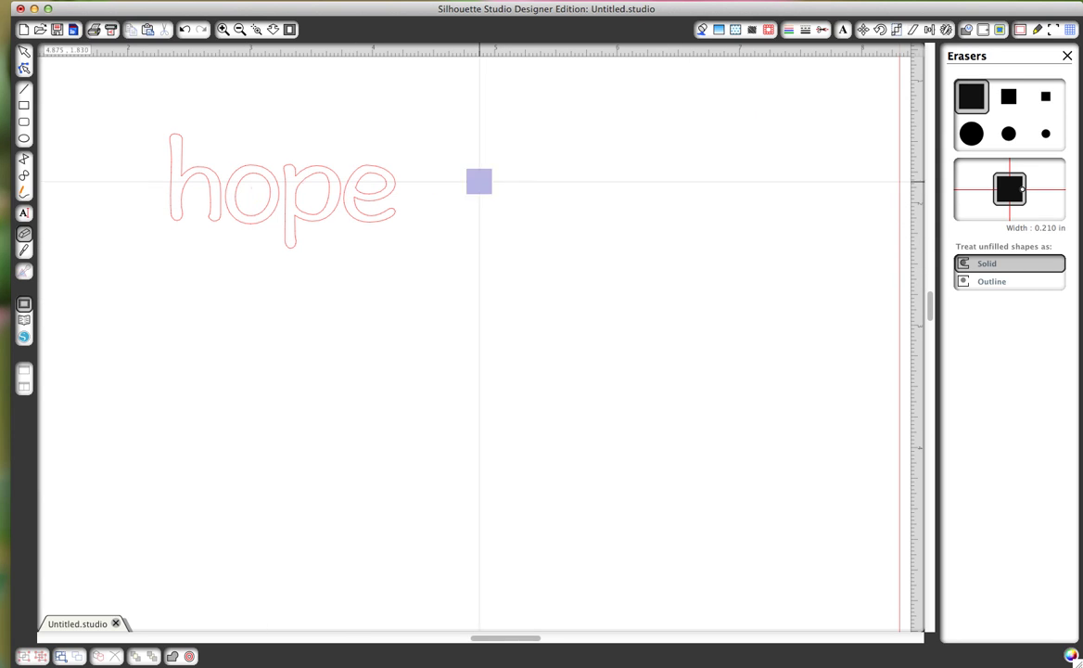
pyautogui.click(1046, 133)
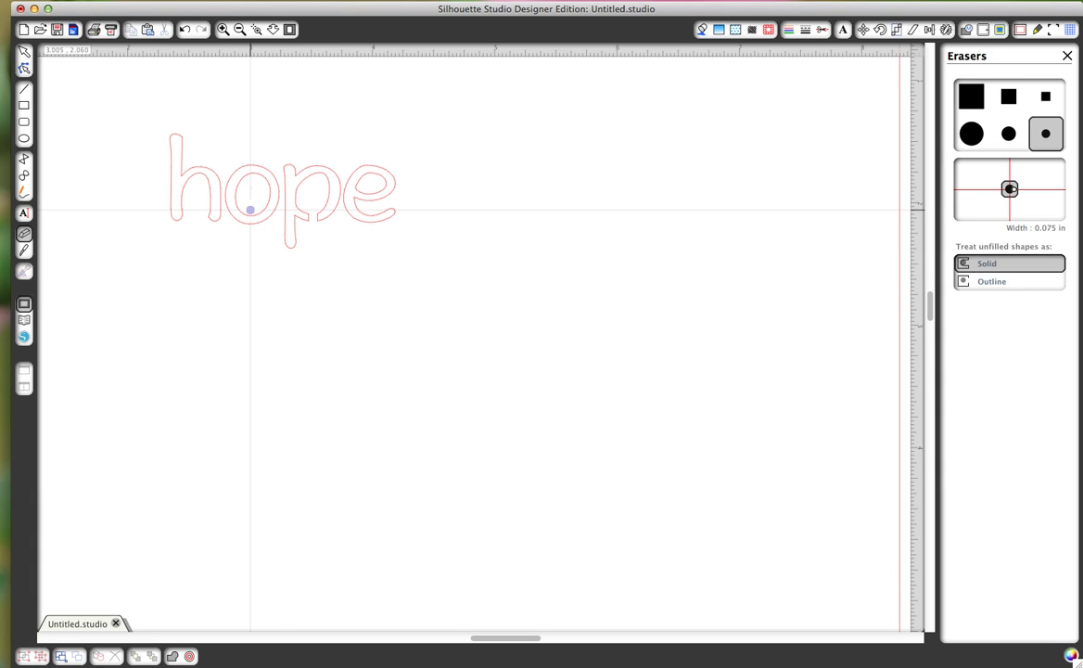
# - Erase small gaps through the enclosed loops of the o and p, then the e
pyautogui.moveTo(247, 207); pyautogui.dragTo(262, 257)
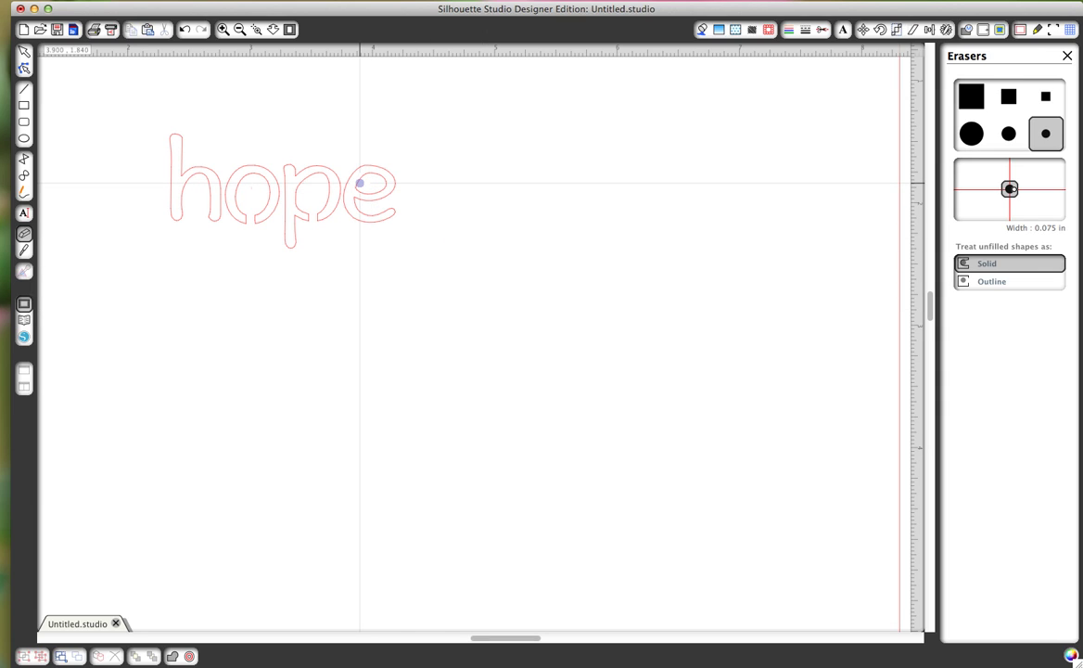
pyautogui.moveTo(360, 183)
pyautogui.mouseDown()
pyautogui.moveTo(351, 175)
pyautogui.moveTo(366, 167)
pyautogui.mouseUp()
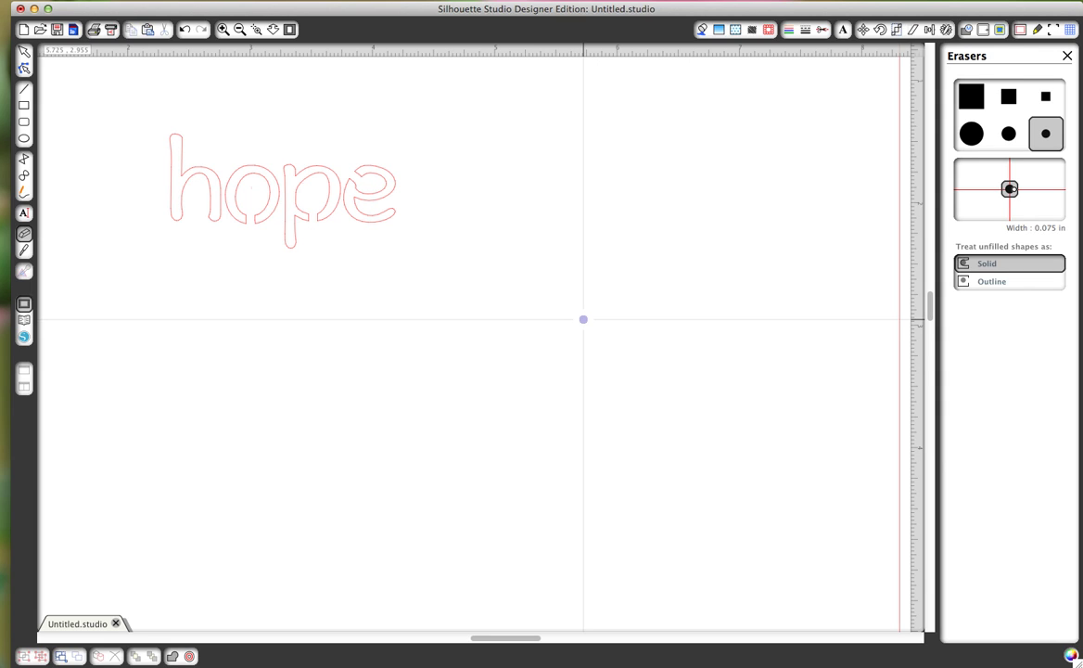
# - Add a second 'hope' text below the first word and select it
pyautogui.click(25, 215)
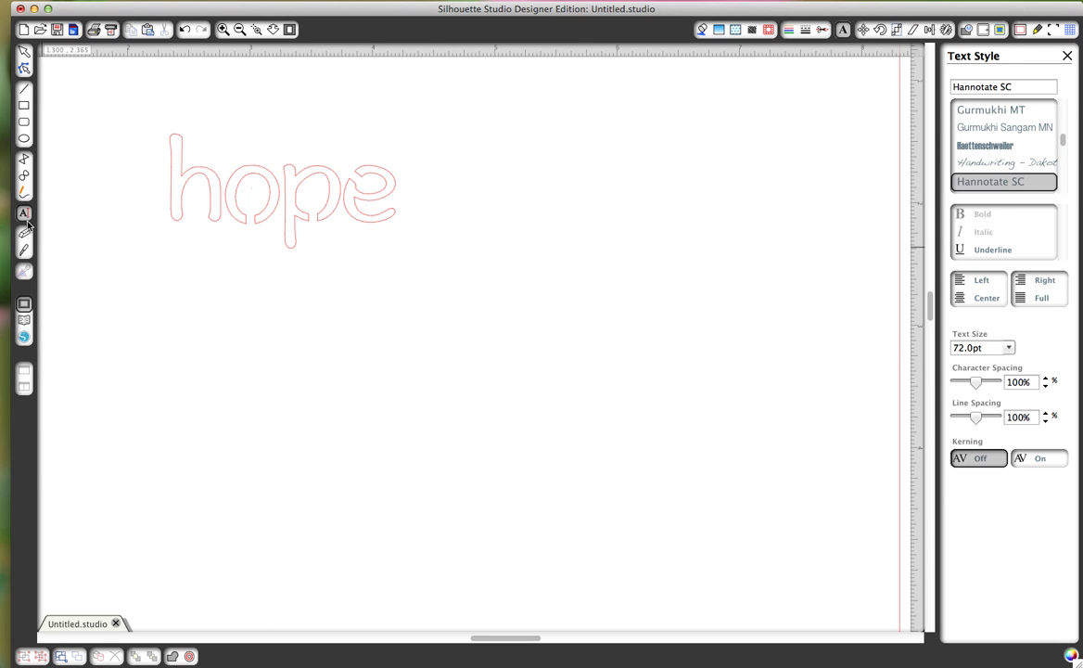
pyautogui.click(193, 418)
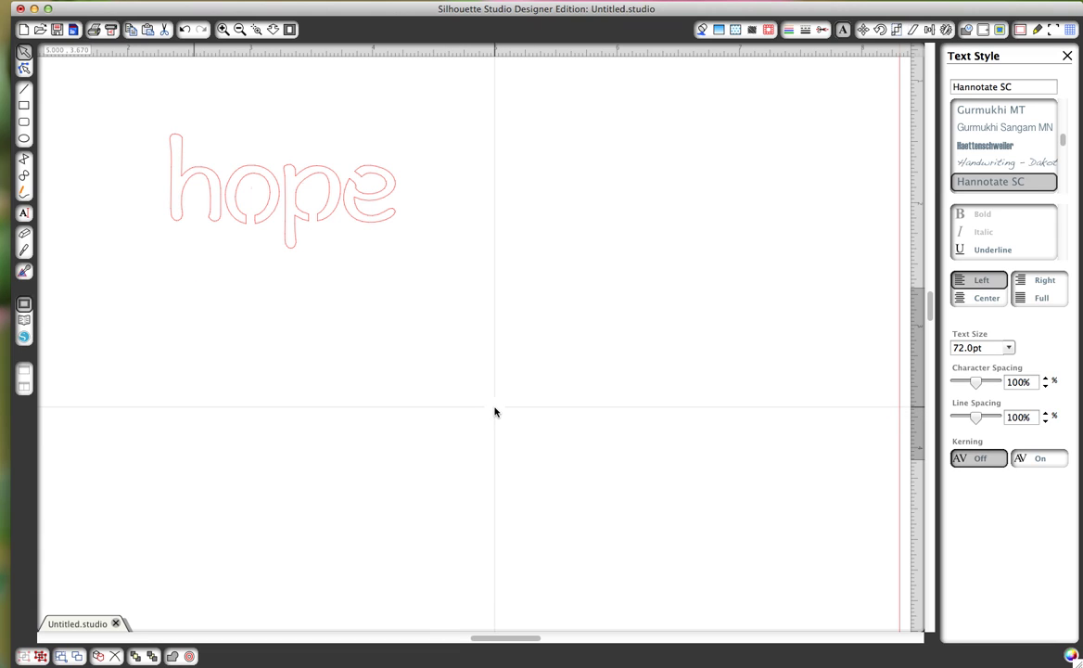
pyautogui.write('hope')
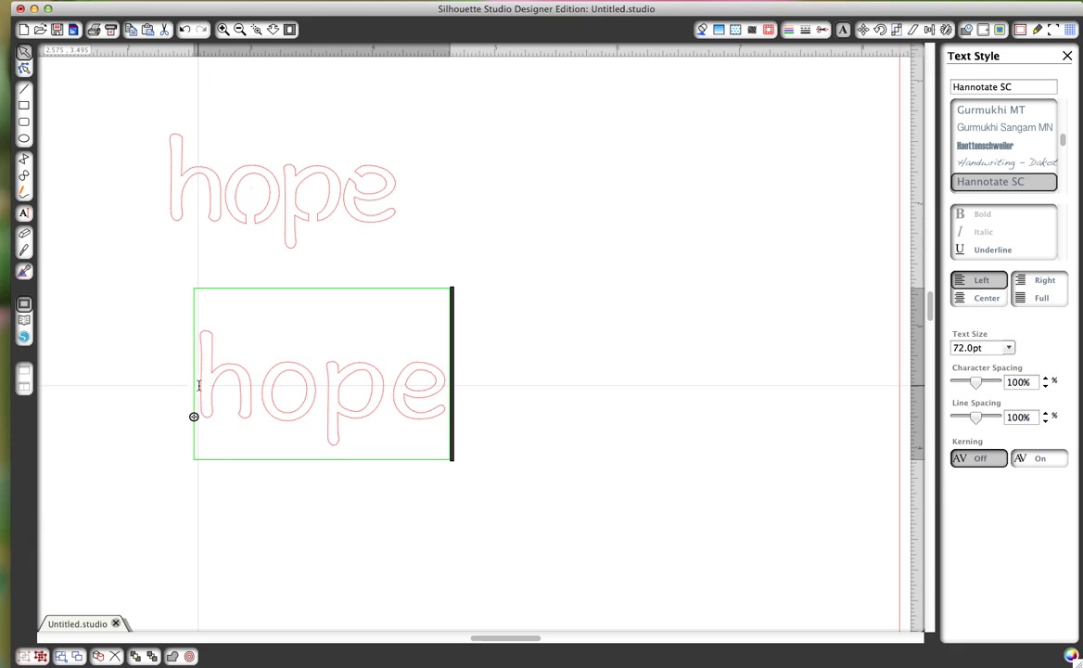
pyautogui.moveTo(199, 385); pyautogui.dragTo(443, 413)
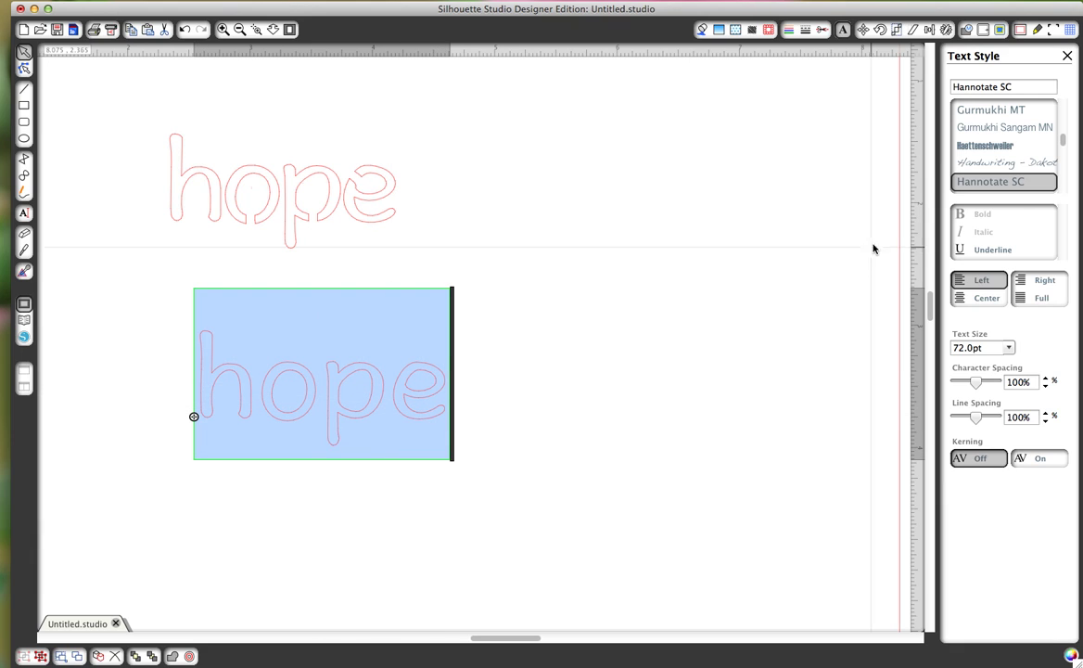
# - Try Haettenschweiler, Gurmukhi, GungSeo and Gujarati fonts on the second 'hope'
pyautogui.click(997, 145)
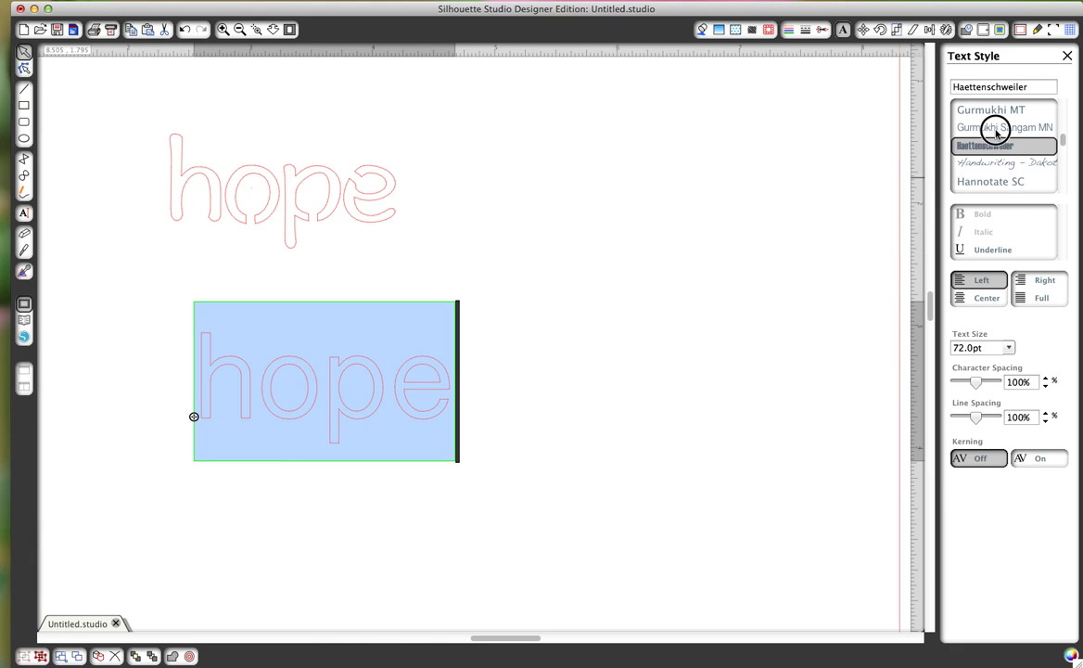
pyautogui.click(995, 129)
pyautogui.click(999, 111)
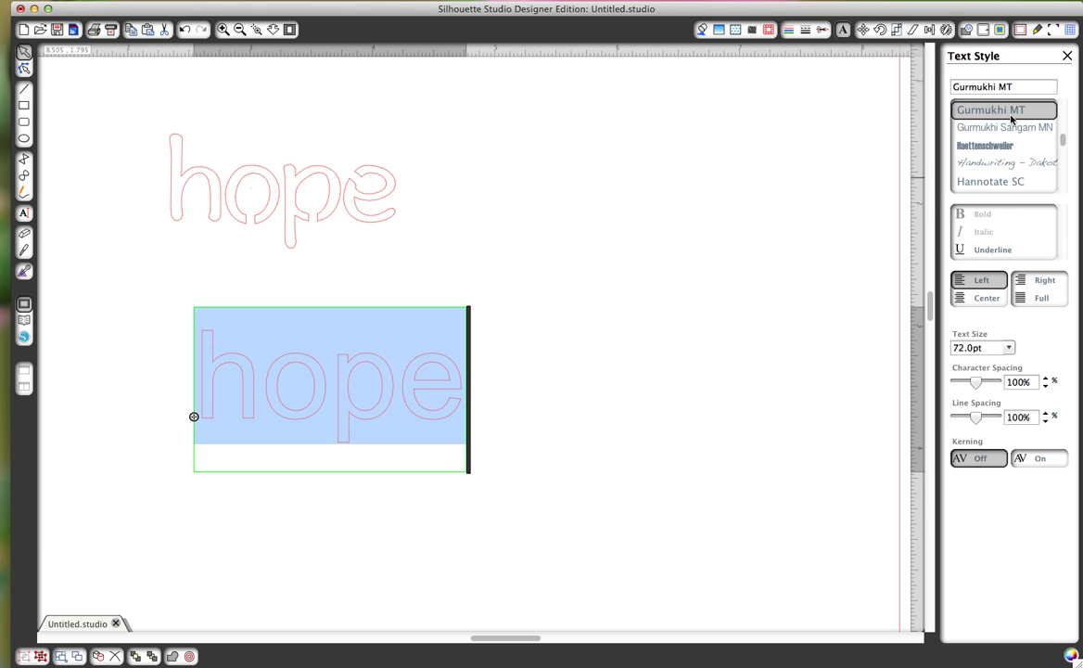
pyautogui.scroll(3, 1011, 125)
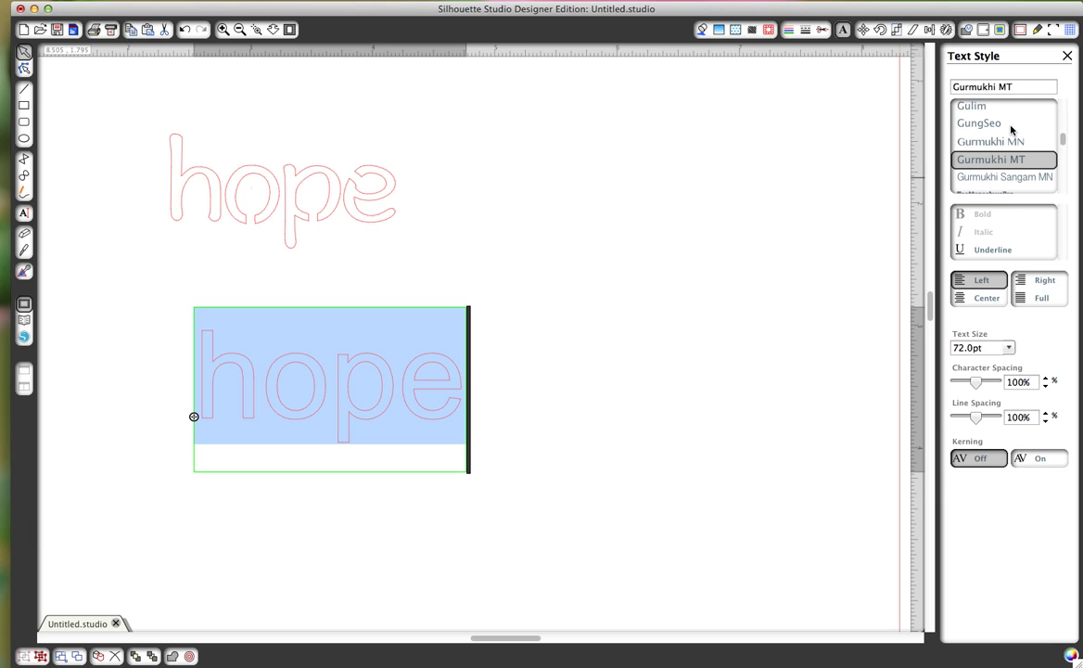
pyautogui.click(1009, 125)
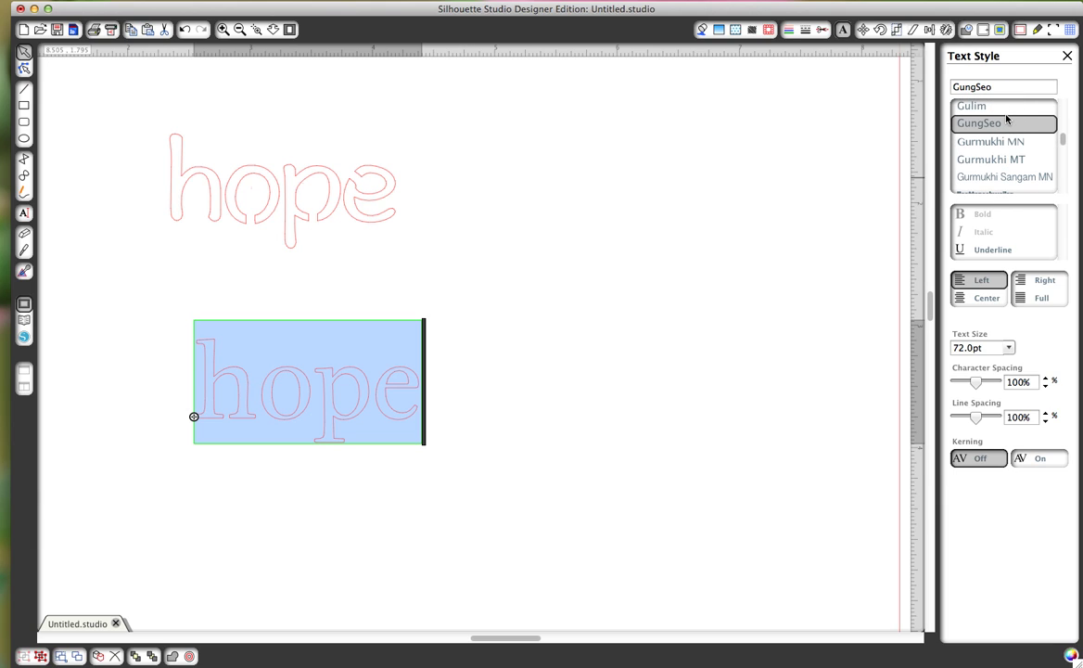
pyautogui.scroll(2, 1006, 119)
pyautogui.click(1007, 120)
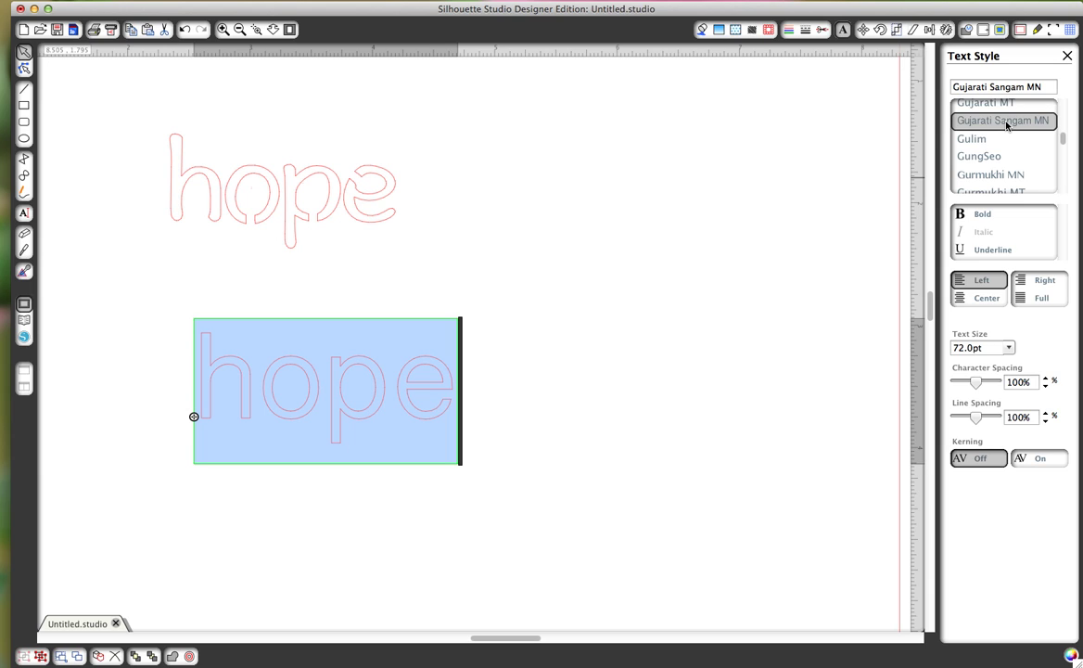
pyautogui.scroll(1, 1007, 125)
pyautogui.click(1006, 130)
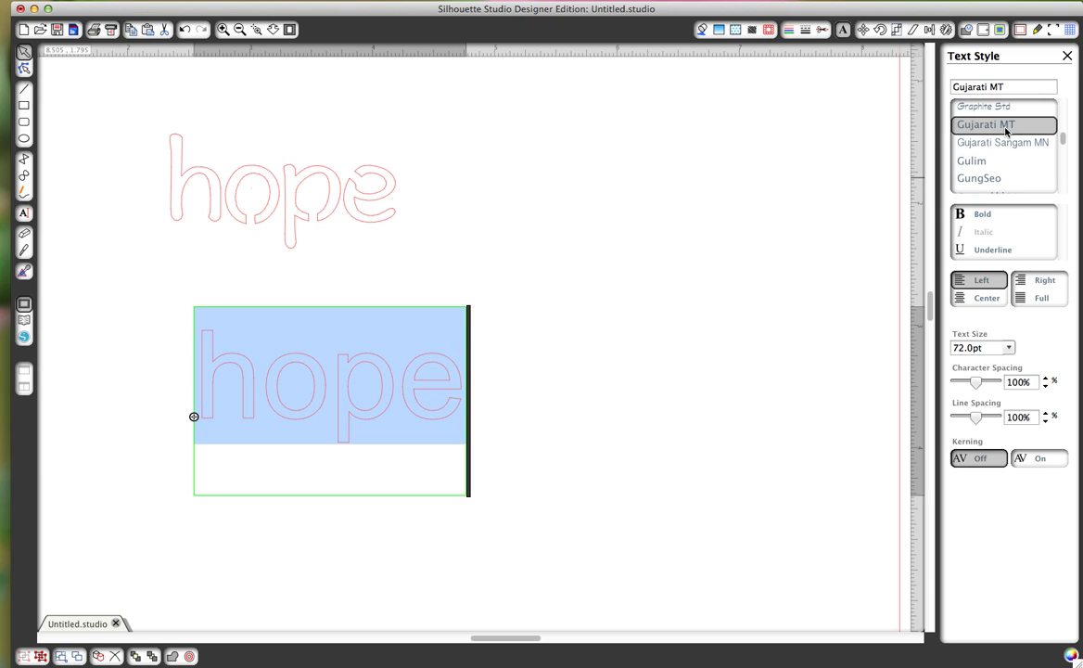
# - Try Graphite Std and Gill Sans MT, settling on Gill Sans
pyautogui.scroll(1, 1006, 132)
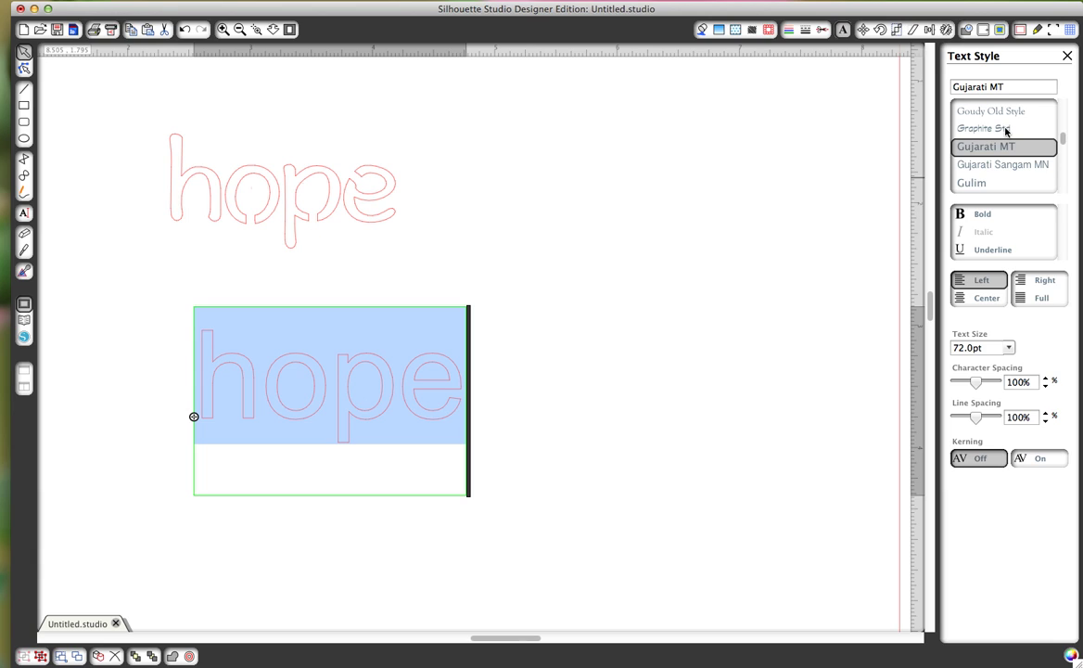
pyautogui.click(1002, 133)
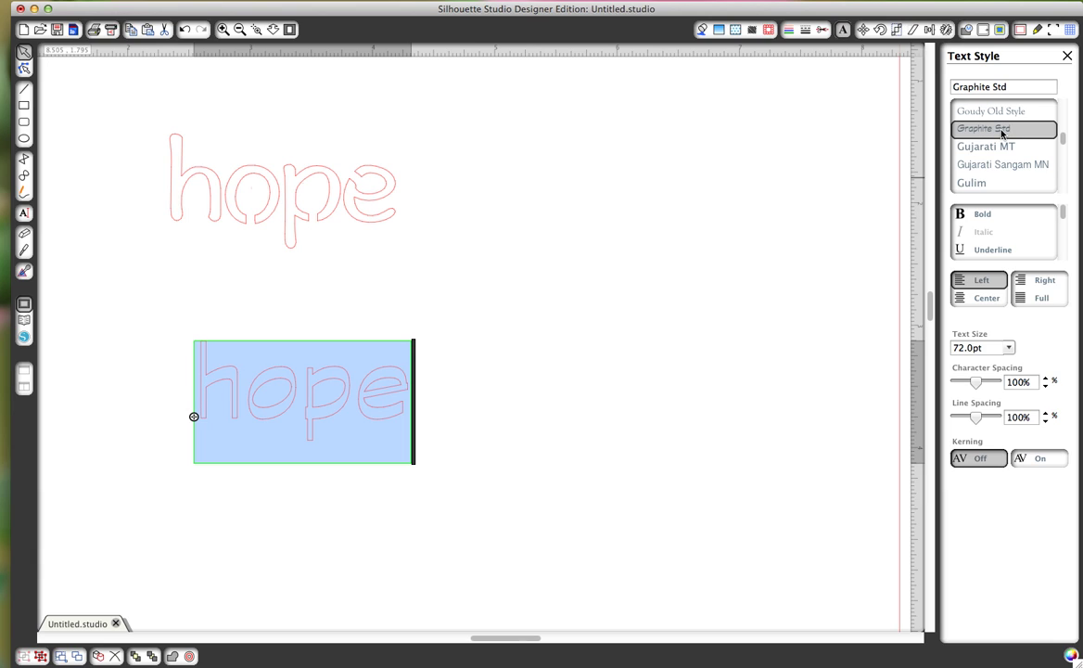
pyautogui.scroll(1, 1002, 133)
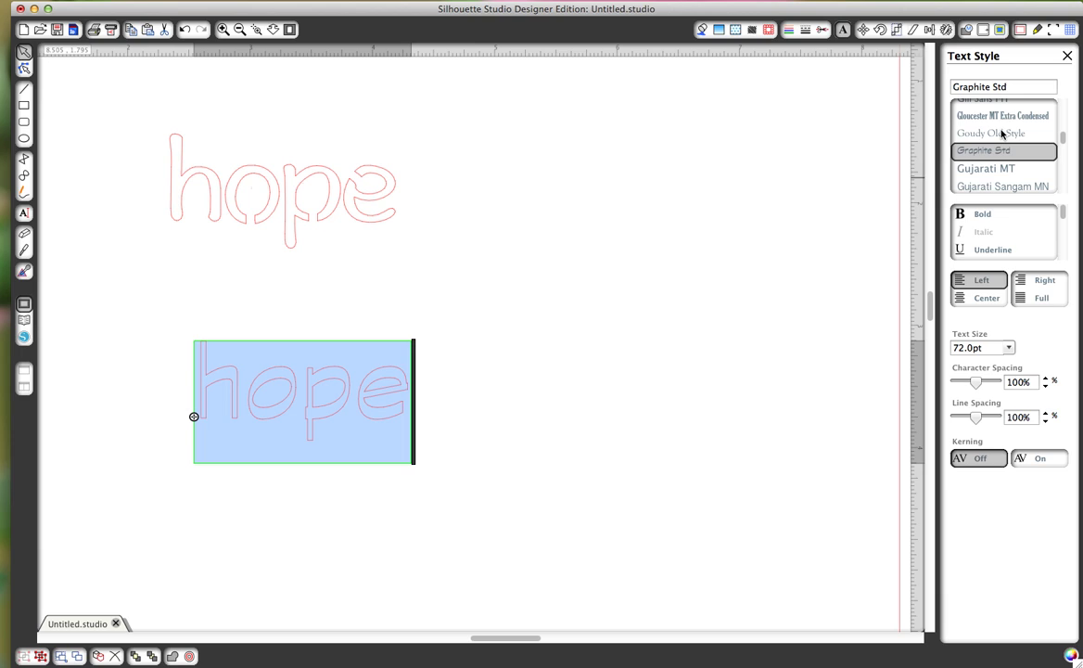
pyautogui.scroll(2, 1002, 132)
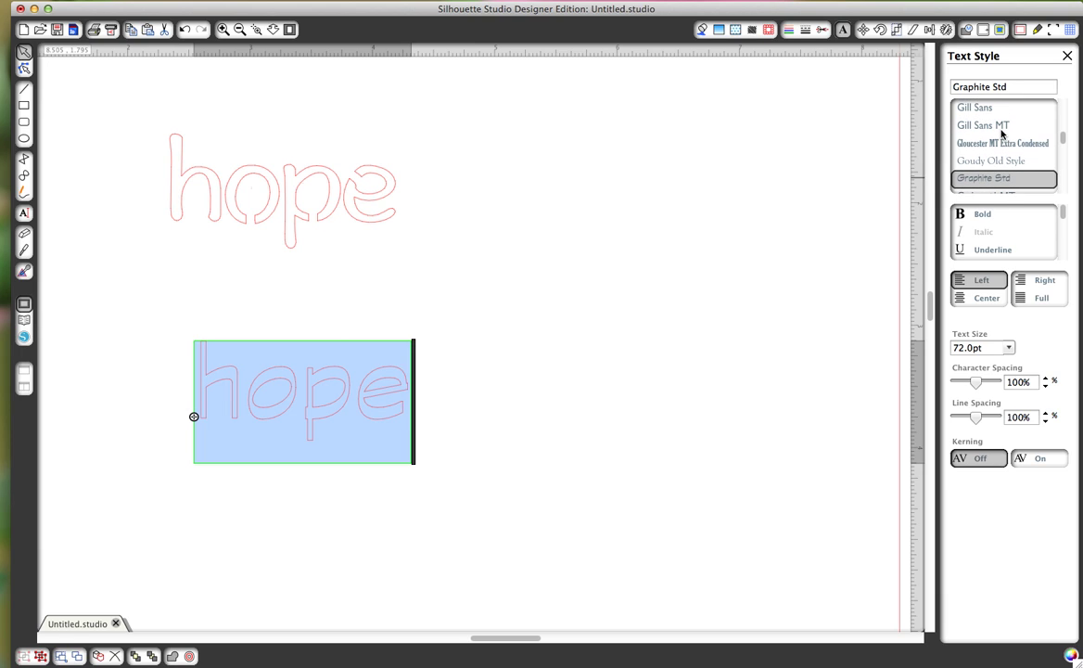
pyautogui.click(1001, 132)
pyautogui.scroll(1, 1002, 130)
pyautogui.click(1001, 123)
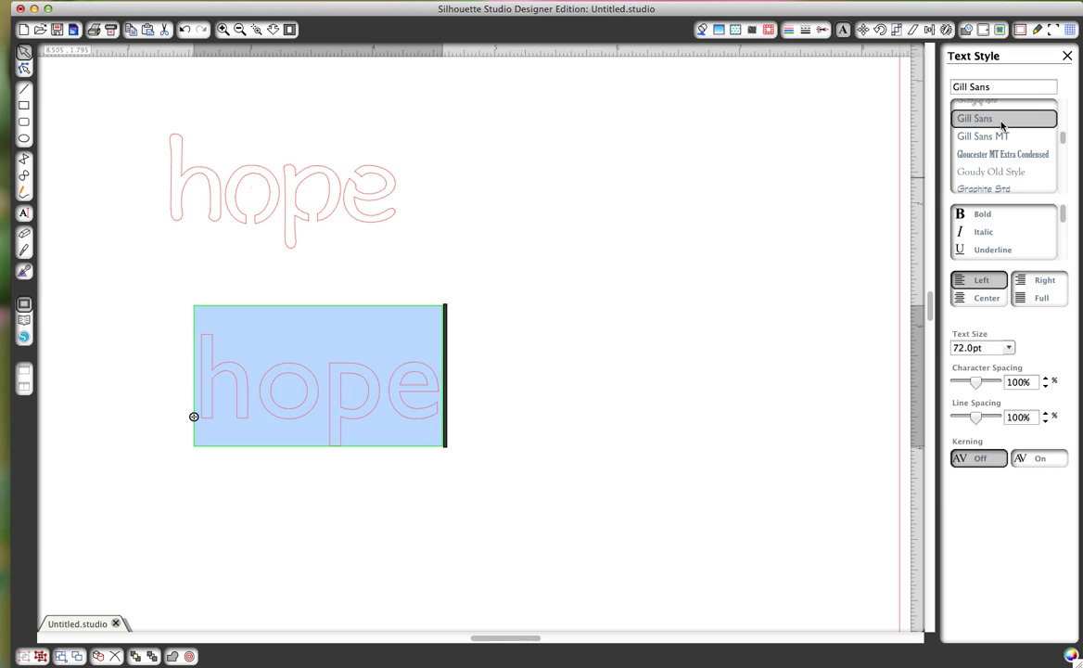
pyautogui.scroll(2, 1002, 125)
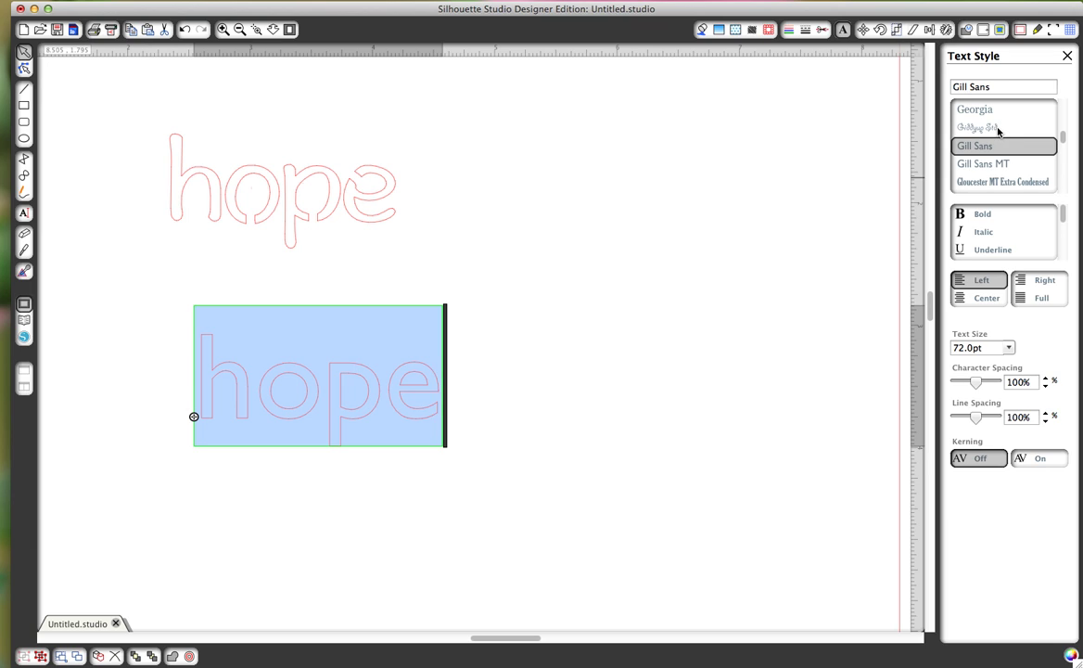
# - Try Giddyup Std and Georgia, then set the second 'hope' in Edwardian Script ITC at 72pt
pyautogui.click(997, 129)
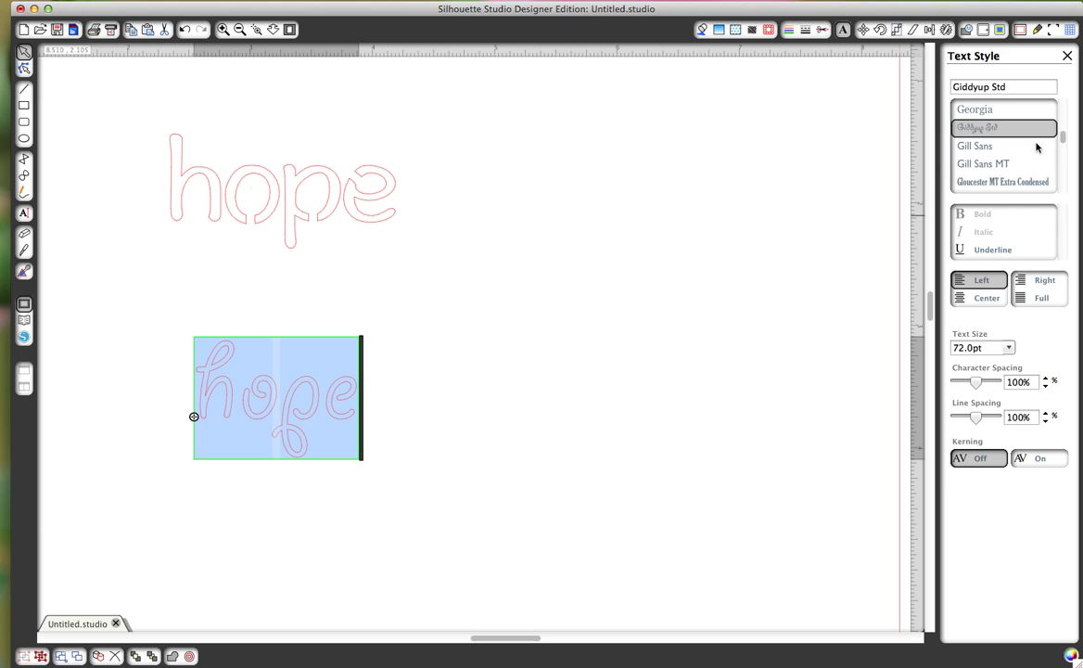
pyautogui.scroll(1, 1037, 146)
pyautogui.click(1000, 123)
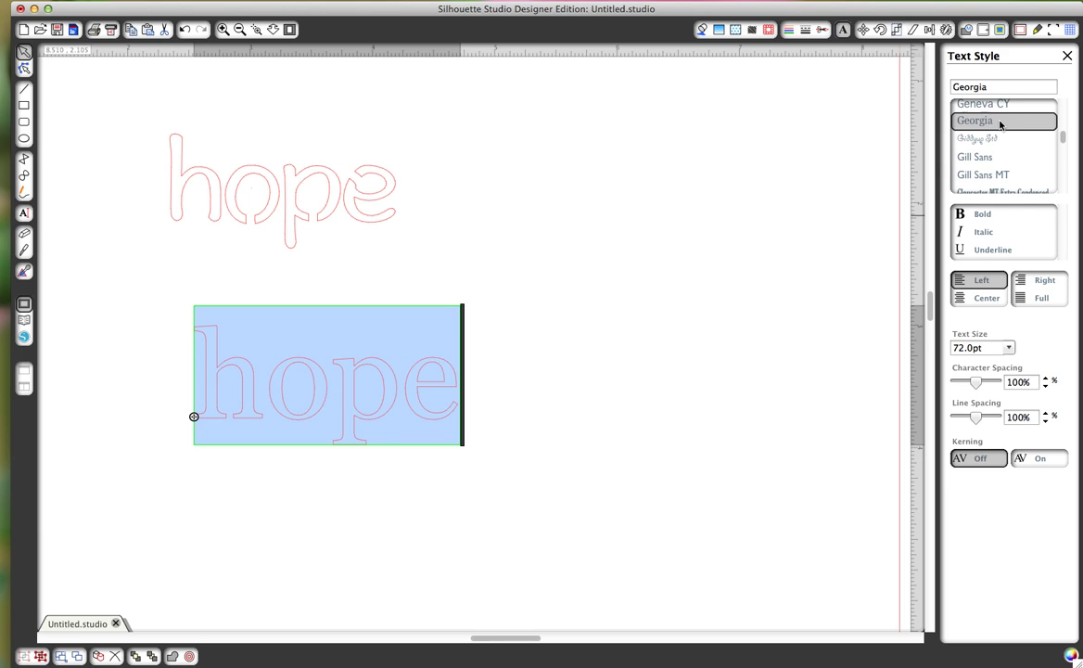
pyautogui.scroll(1, 999, 125)
pyautogui.scroll(5, 1000, 125)
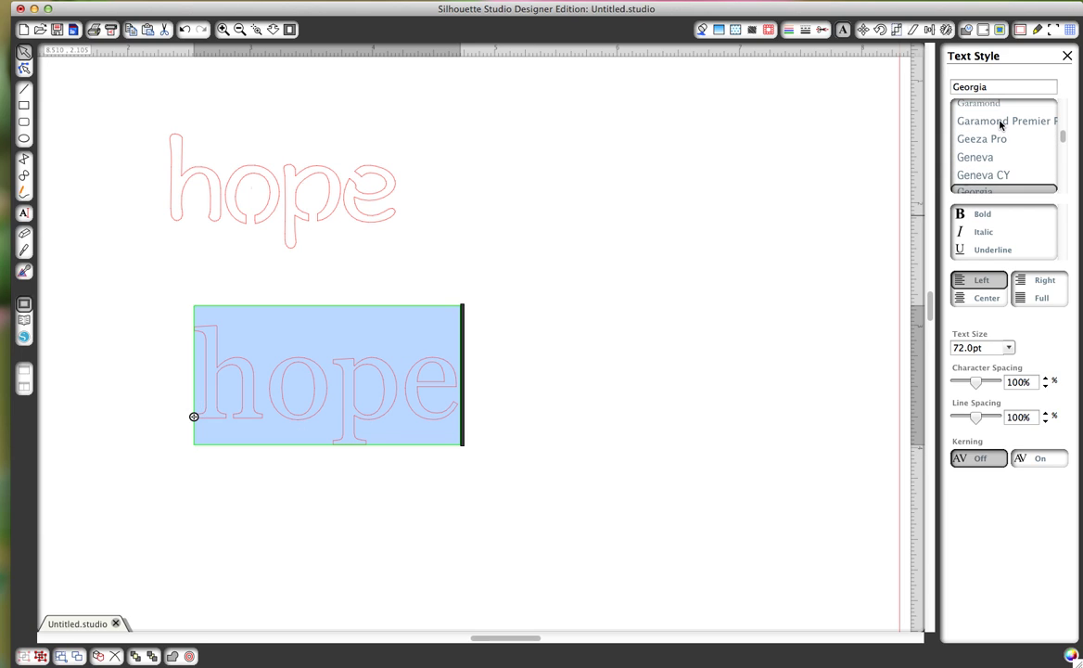
pyautogui.scroll(3, 1000, 125)
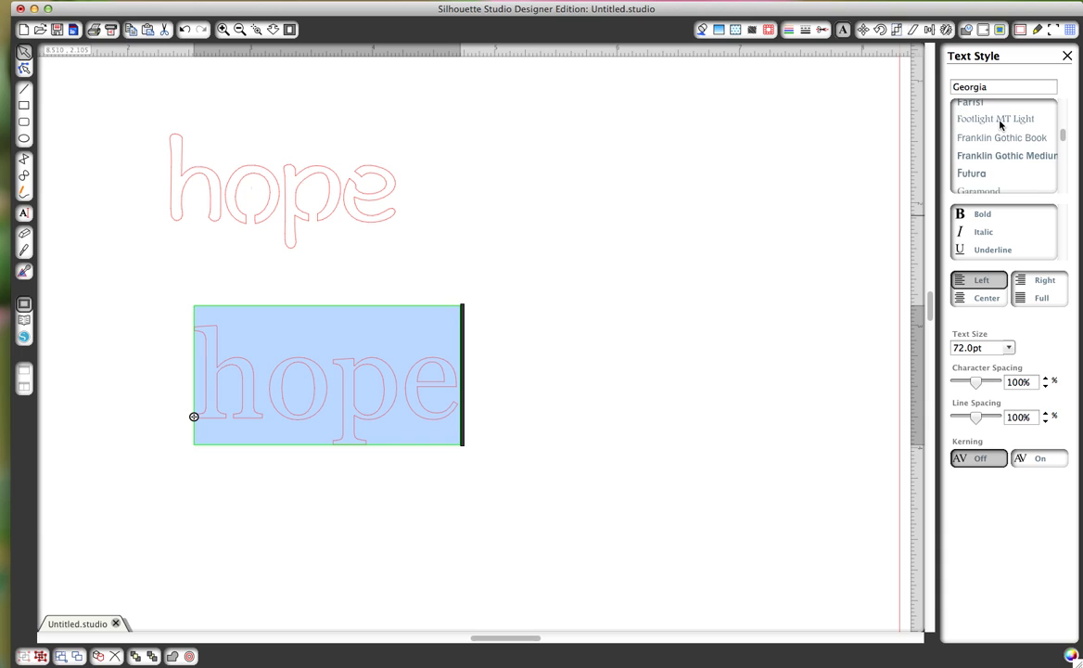
pyautogui.scroll(5, 1000, 125)
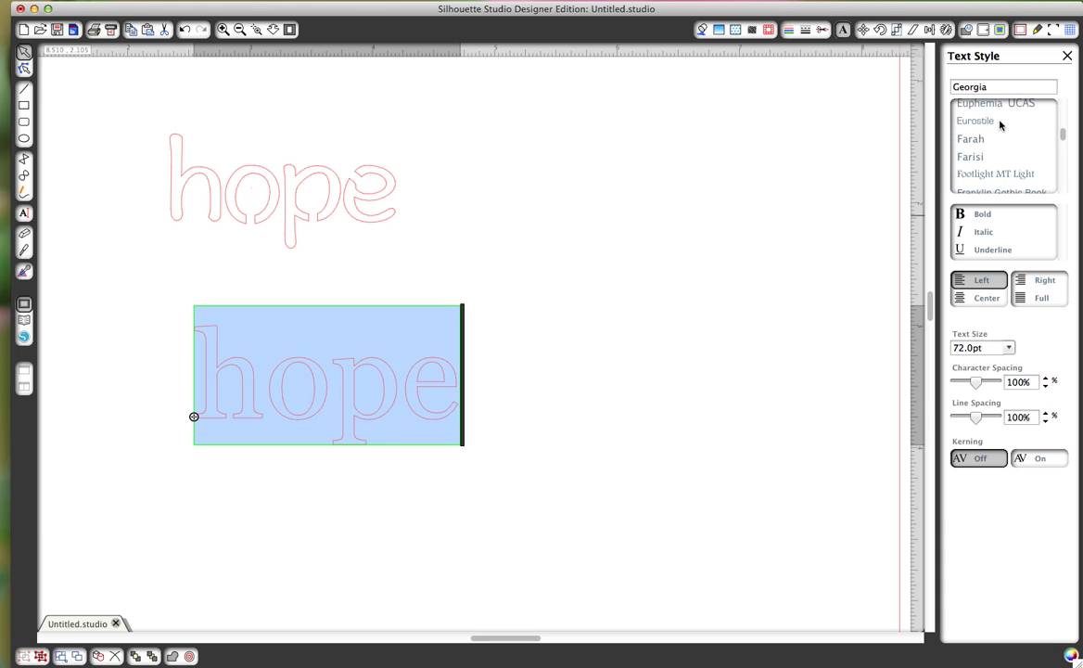
pyautogui.scroll(1, 1000, 125)
pyautogui.click(1000, 112)
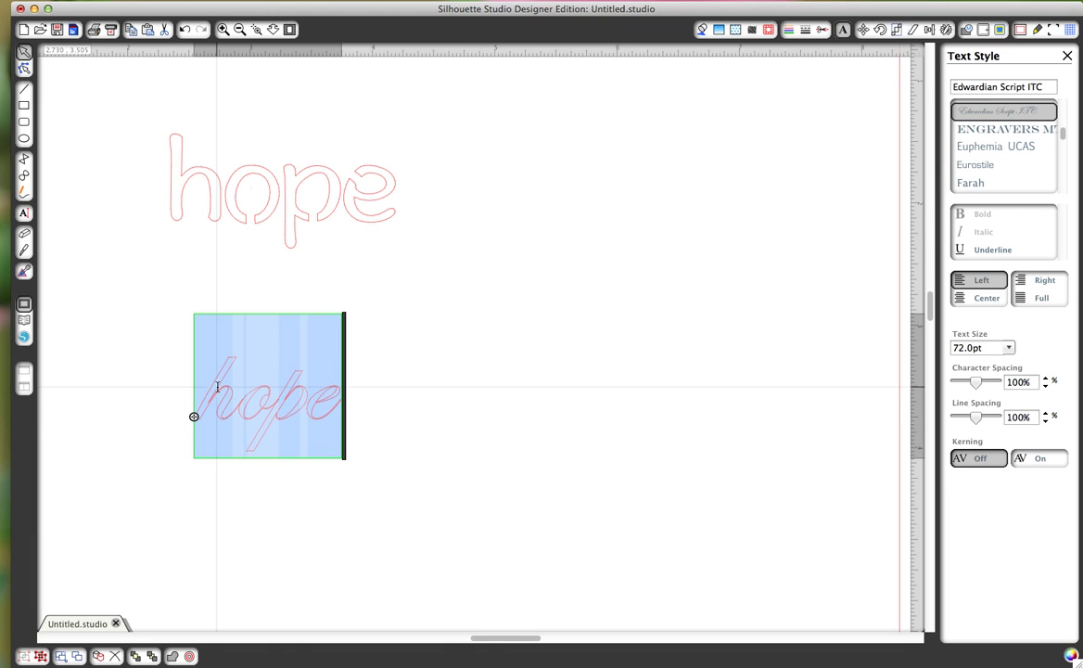
# - Select the whole Edwardian Script 'hope' object and delete it
pyautogui.moveTo(218, 382); pyautogui.dragTo(331, 403)
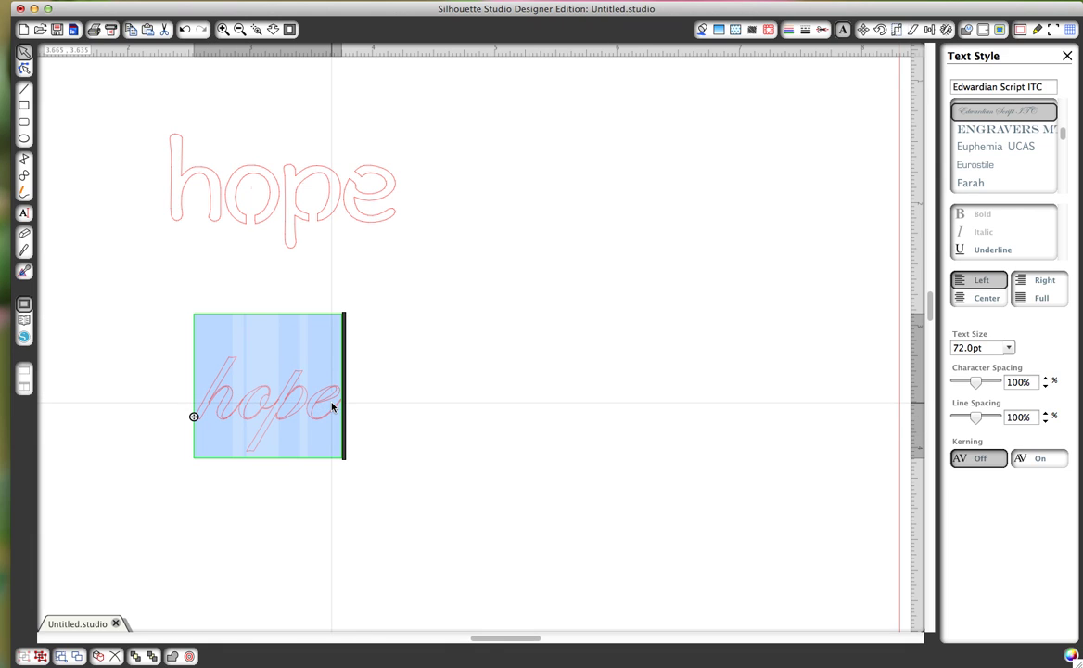
pyautogui.click(316, 426)
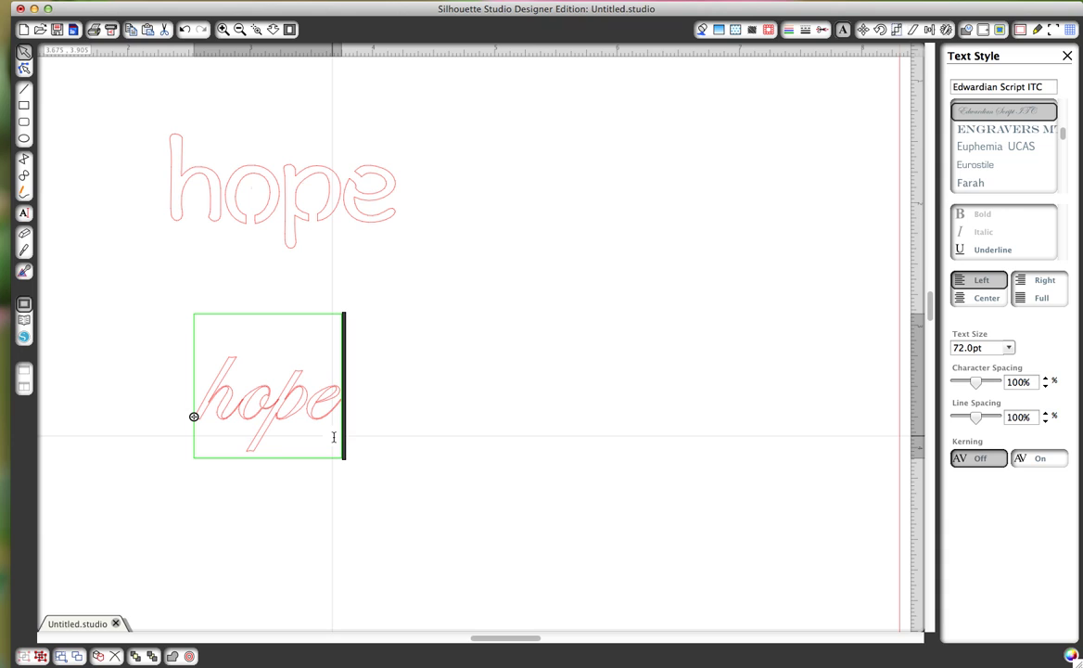
pyautogui.click(343, 452)
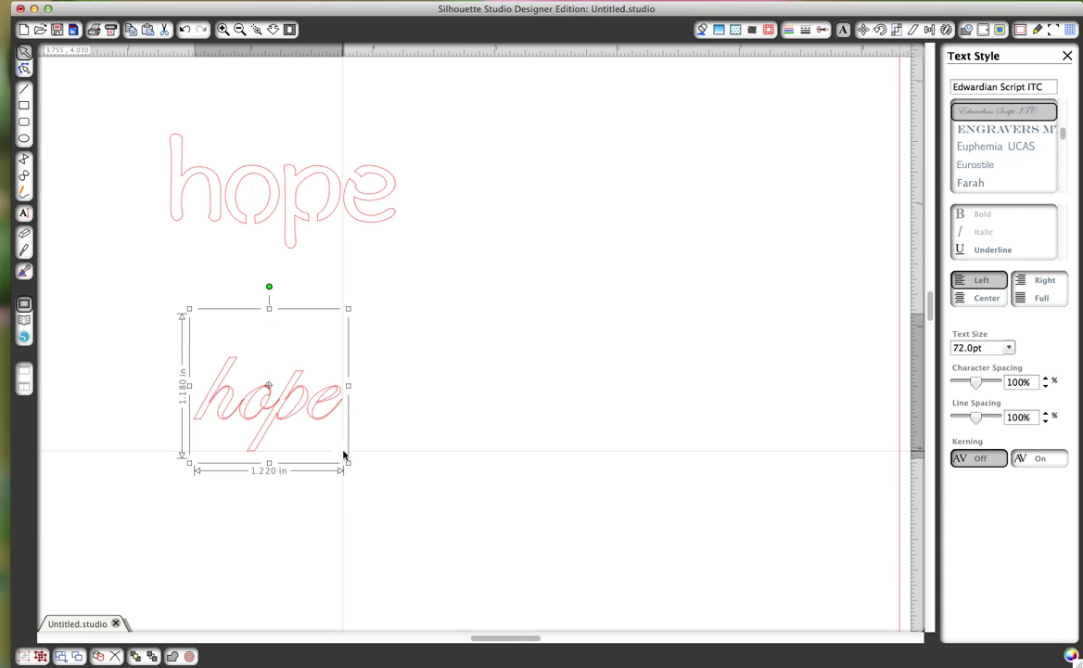
pyautogui.press('Delete')
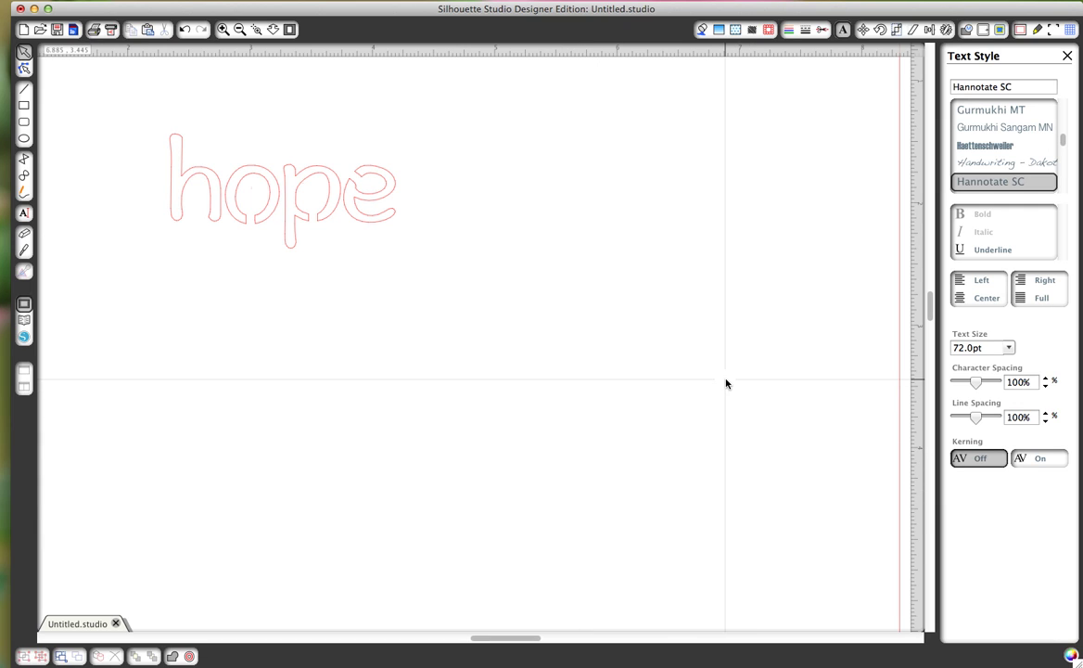
# - Open the Cut Settings panel showing Custom media, speed 3, thickness 33 and Double Cut
pyautogui.click(1039, 30)
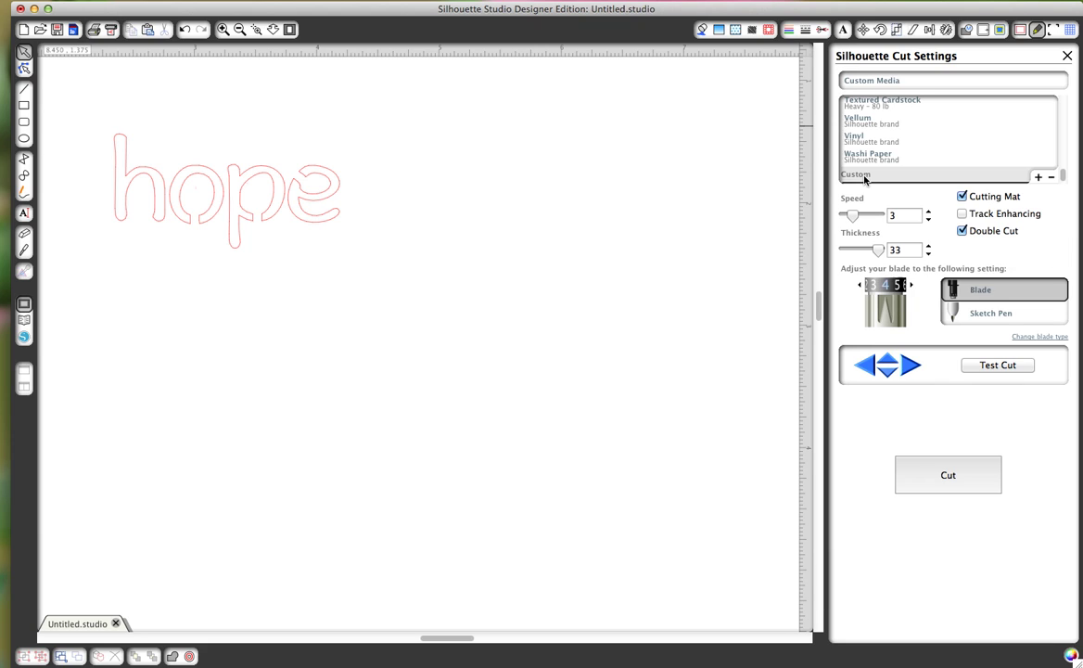
pyautogui.scroll(-1, 864, 176)
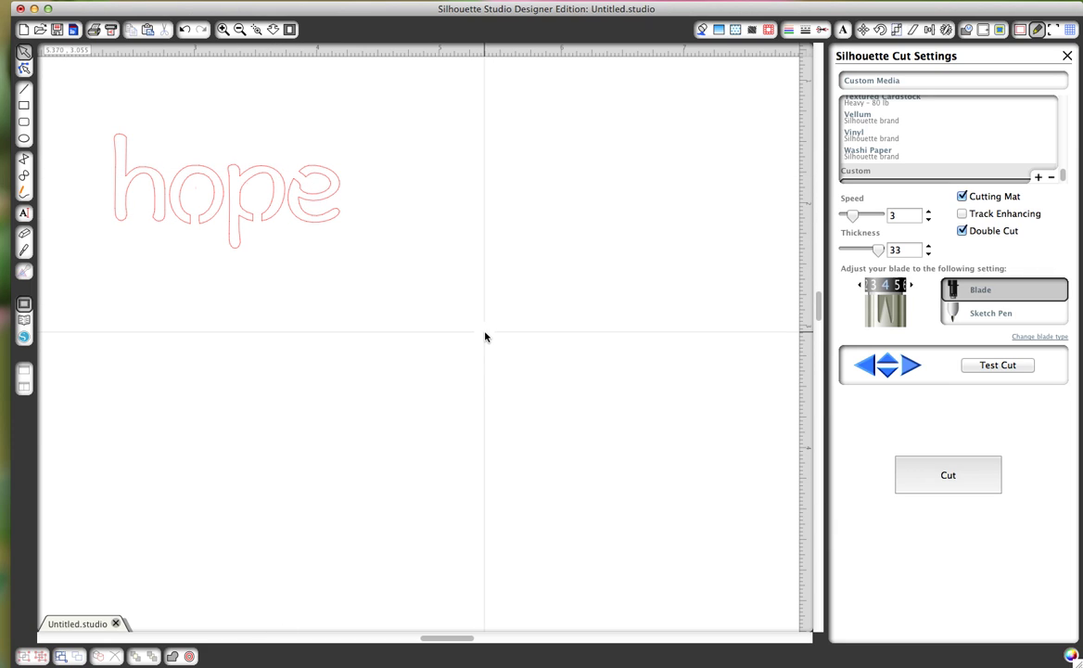
pyautogui.click(301, 215)
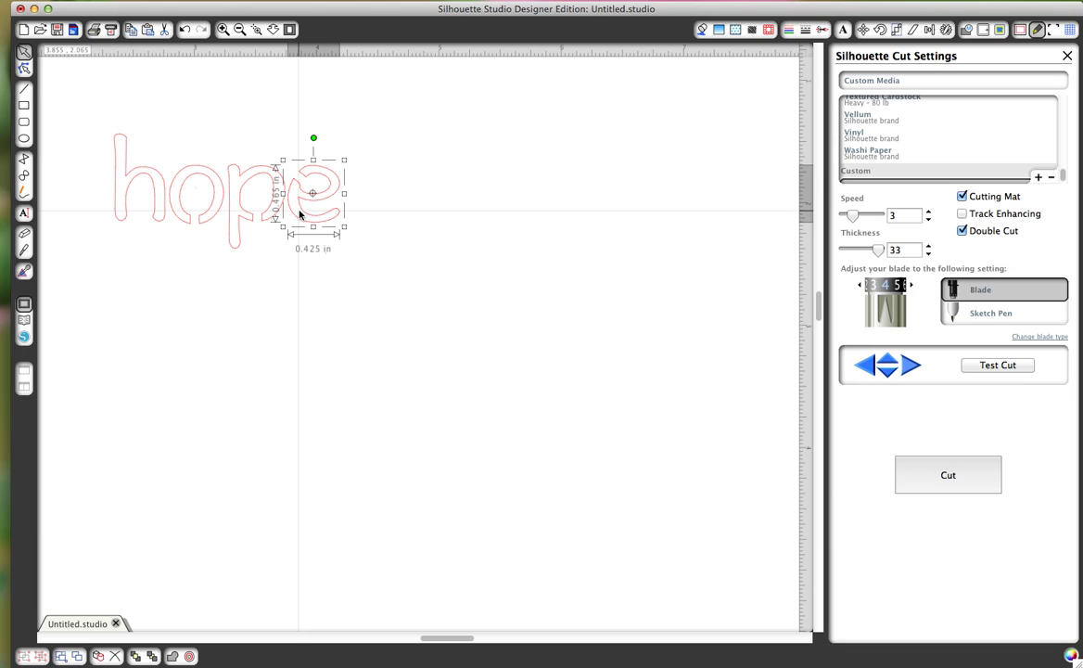
pyautogui.click(466, 239)
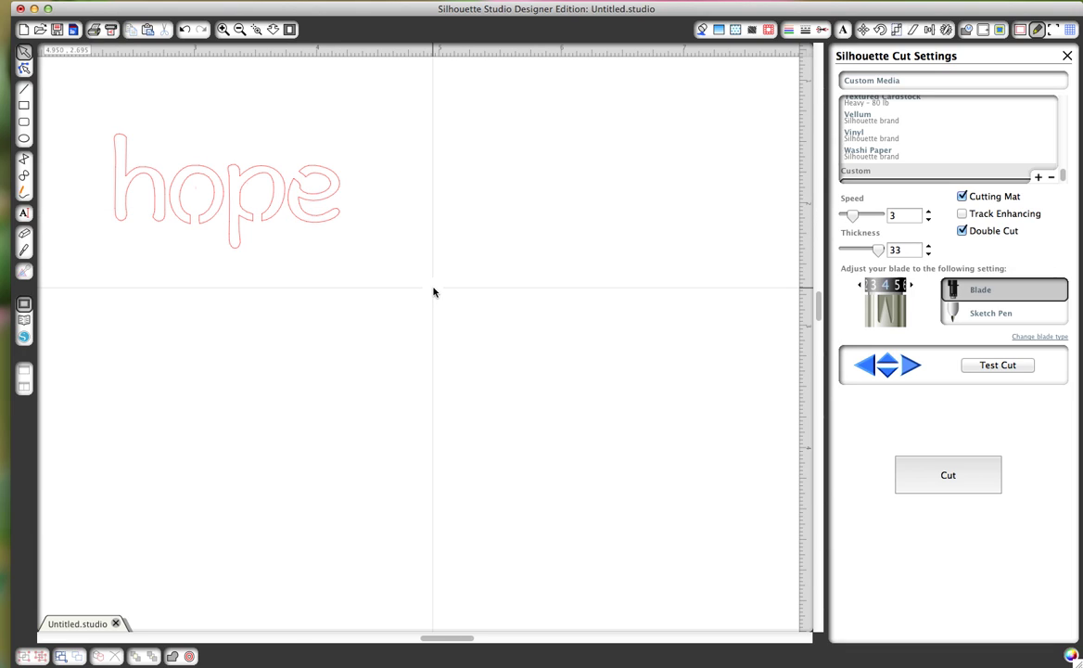